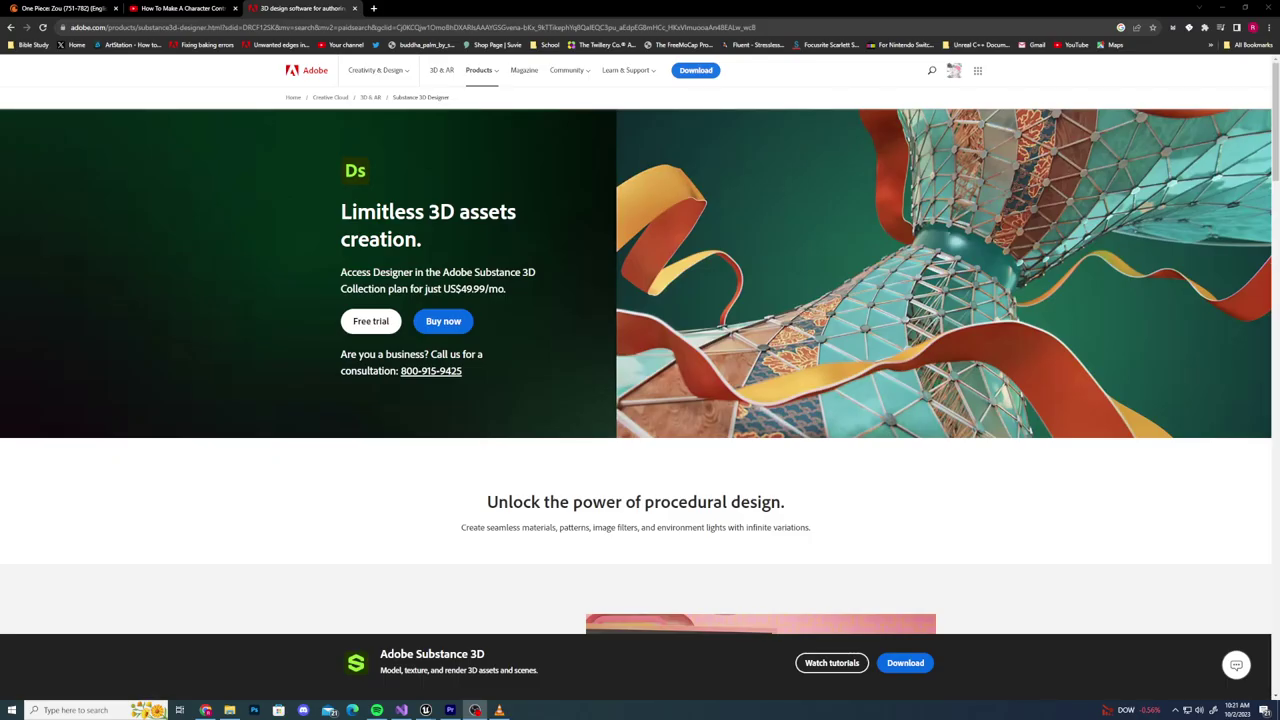
# - Look through the Substance 3D Designer product page on the Adobe website
pyautogui.scroll(-4, 640, 370)
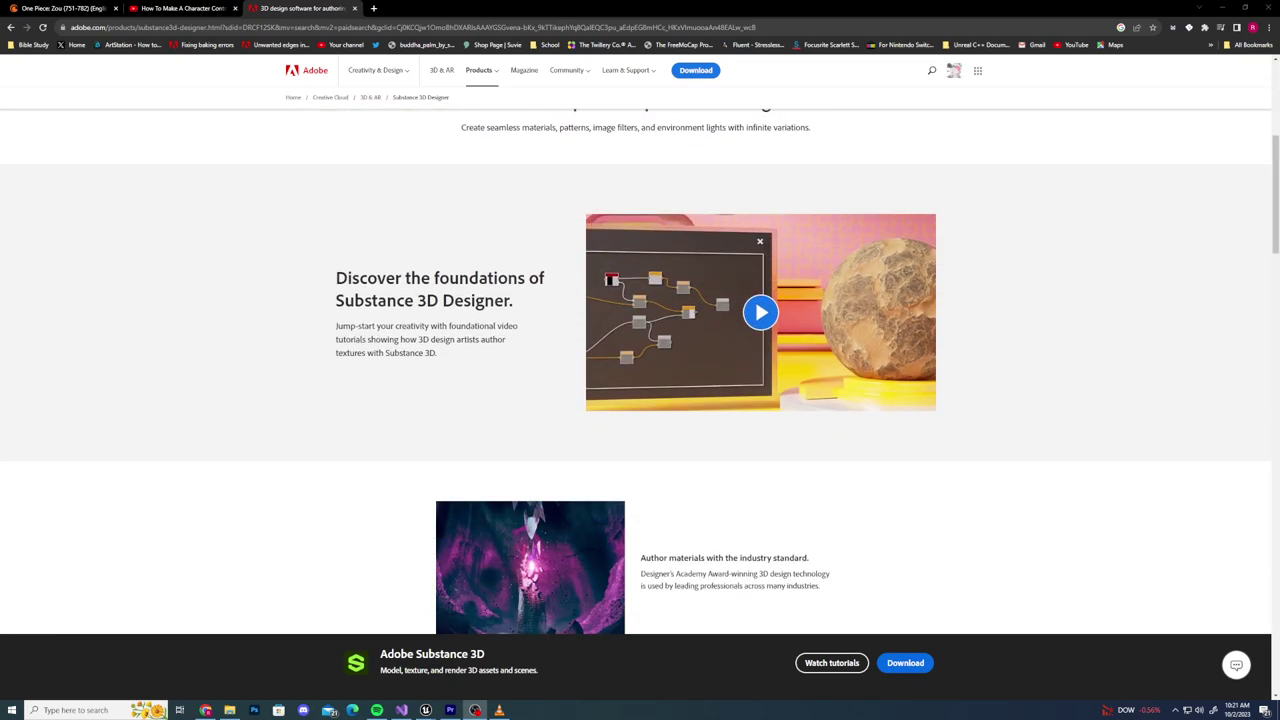
pyautogui.scroll(-3, 640, 370)
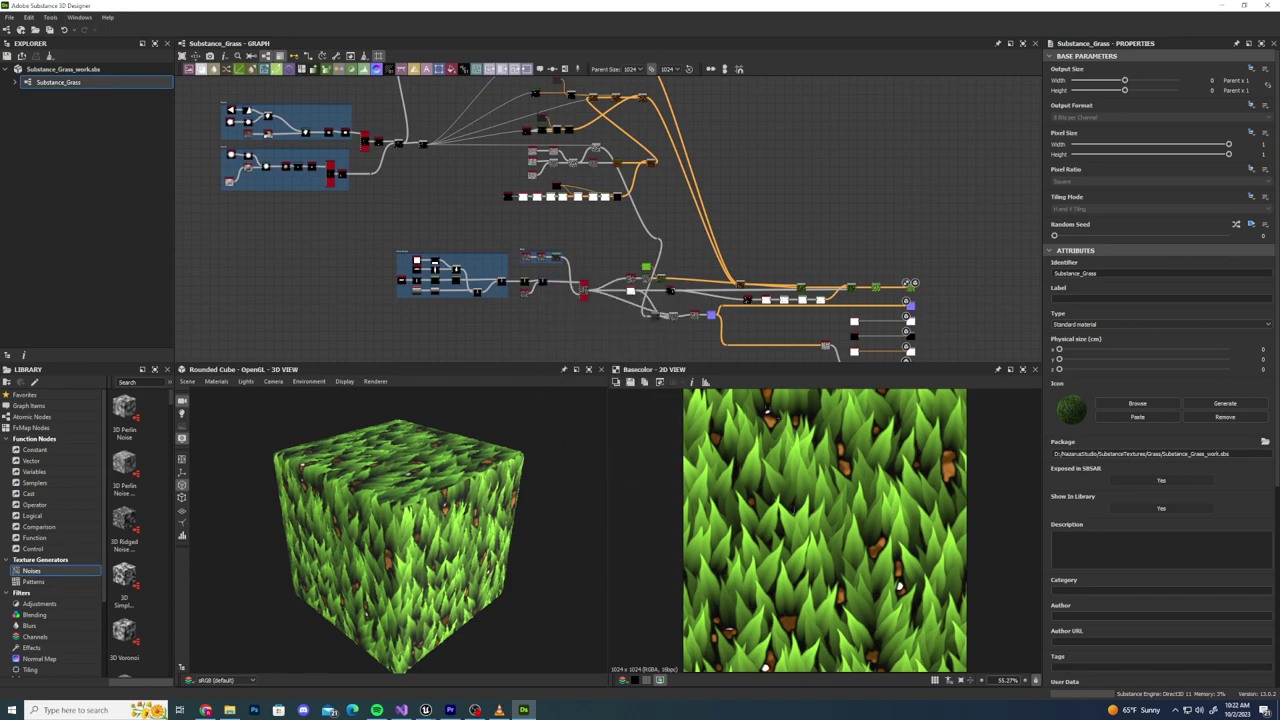
# - In Substance 3D Designer, check the list of recent packages and examine the node network of the Substance_Grass graph
pyautogui.moveTo(530, 256); pyautogui.dragTo(656, 348, button='middle')
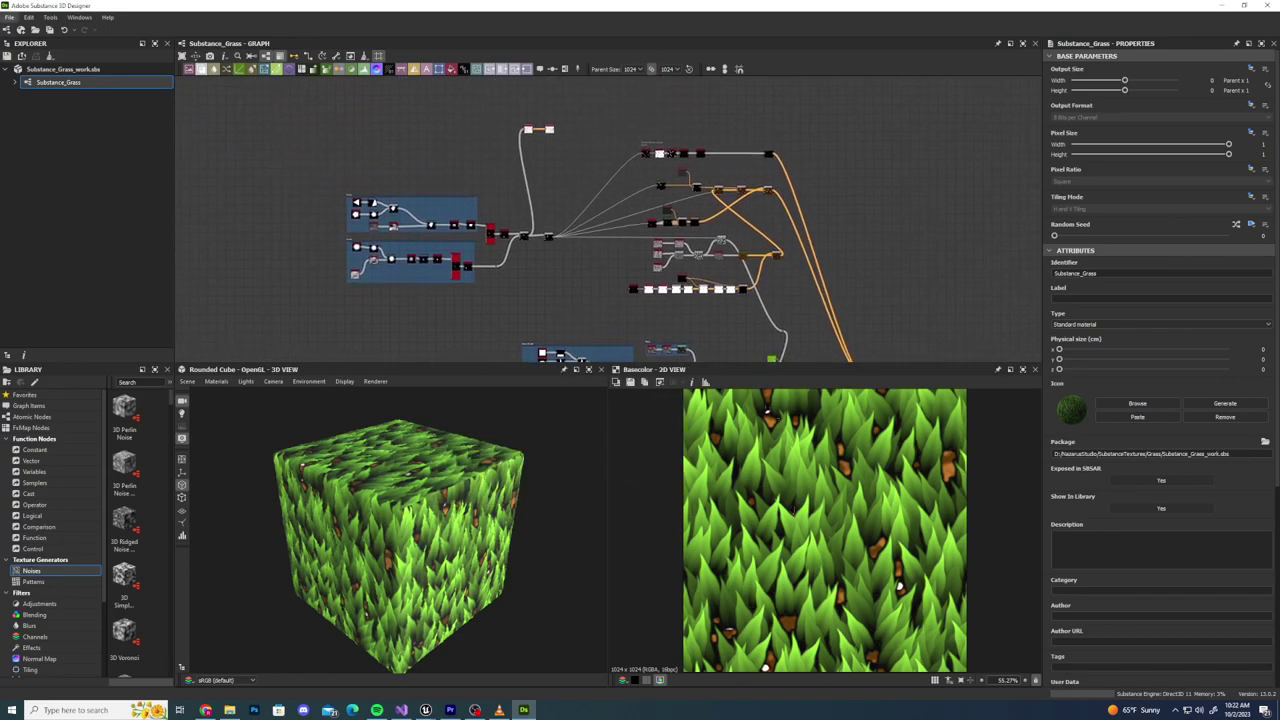
pyautogui.click(9, 17)
pyautogui.moveTo(45, 54)
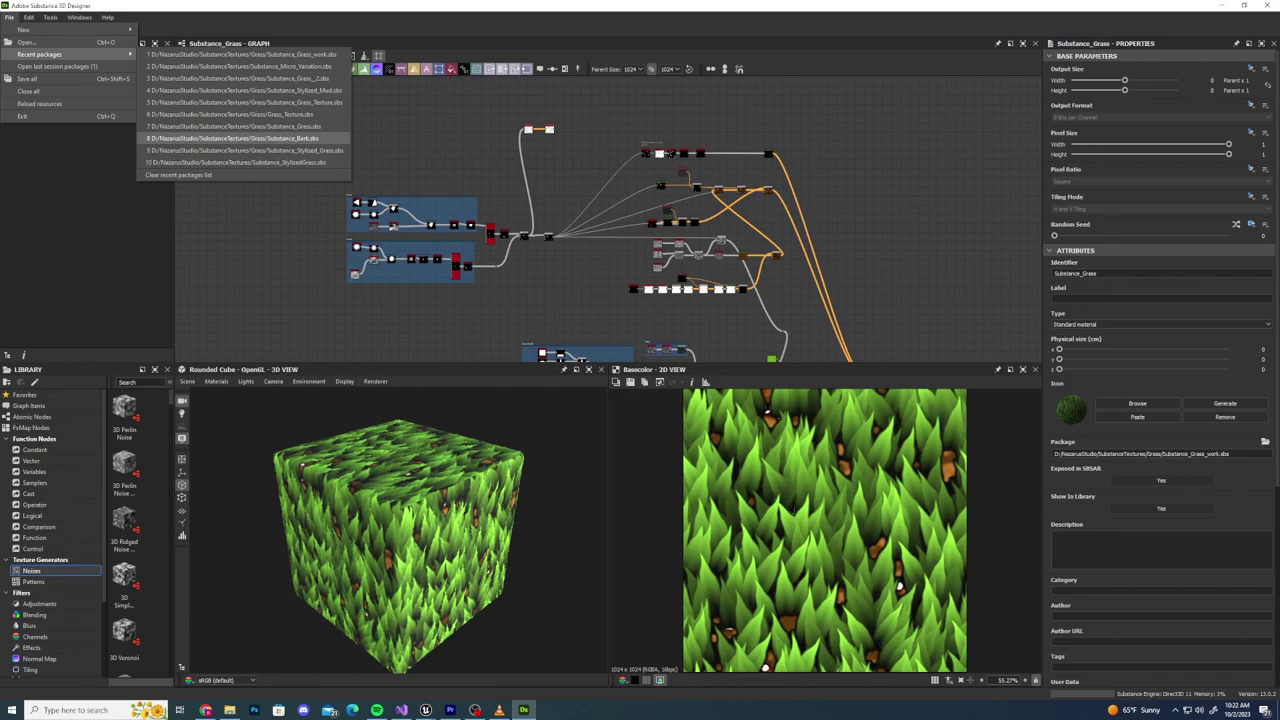
pyautogui.click(446, 154)
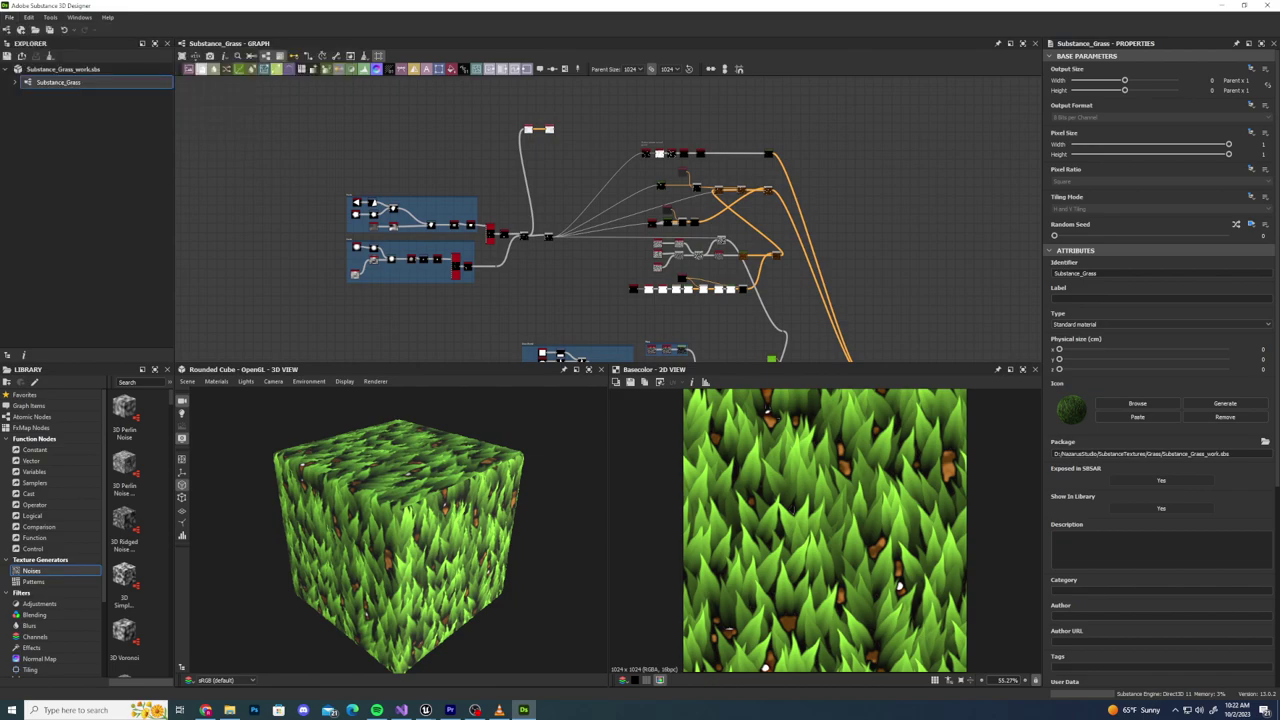
pyautogui.scroll(3, 446, 154)
pyautogui.moveTo(605, 290); pyautogui.dragTo(446, 167, button='middle')
pyautogui.scroll(-3, 520, 186)
pyautogui.scroll(2, 613, 160)
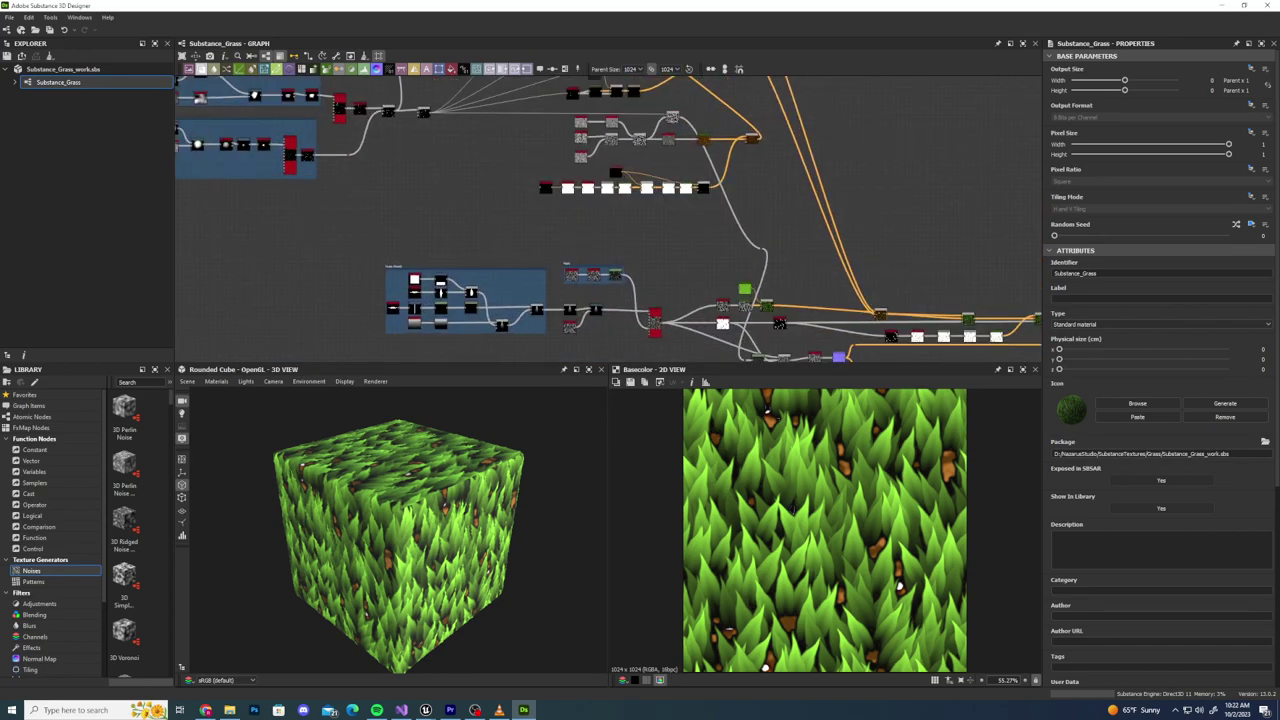
pyautogui.moveTo(613, 160); pyautogui.dragTo(479, 103, button='middle')
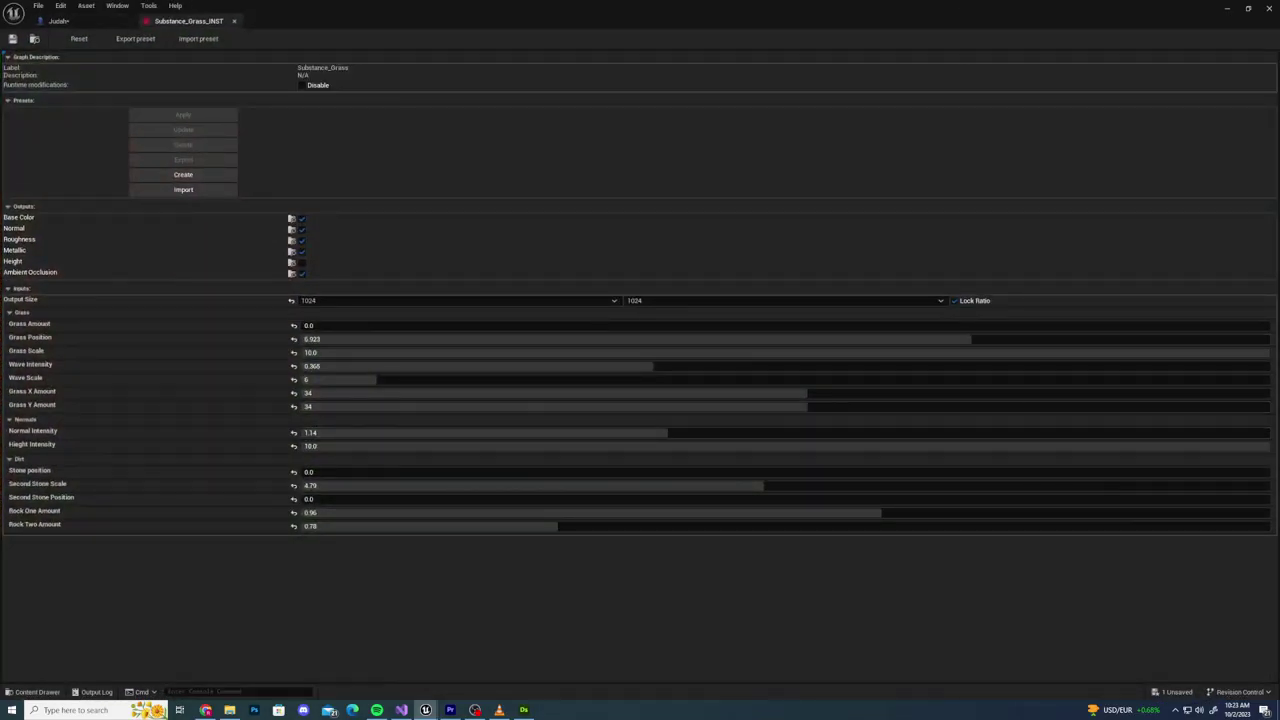
# - In Unreal Editor, set Grass Scale of Substance_Grass_INST to about 9.747 with the level viewport uncovered, and minimise the instance's window
pyautogui.moveTo(640, 14); pyautogui.dragTo(943, 123)
pyautogui.moveTo(449, 367); pyautogui.dragTo(388, 475, button='right')
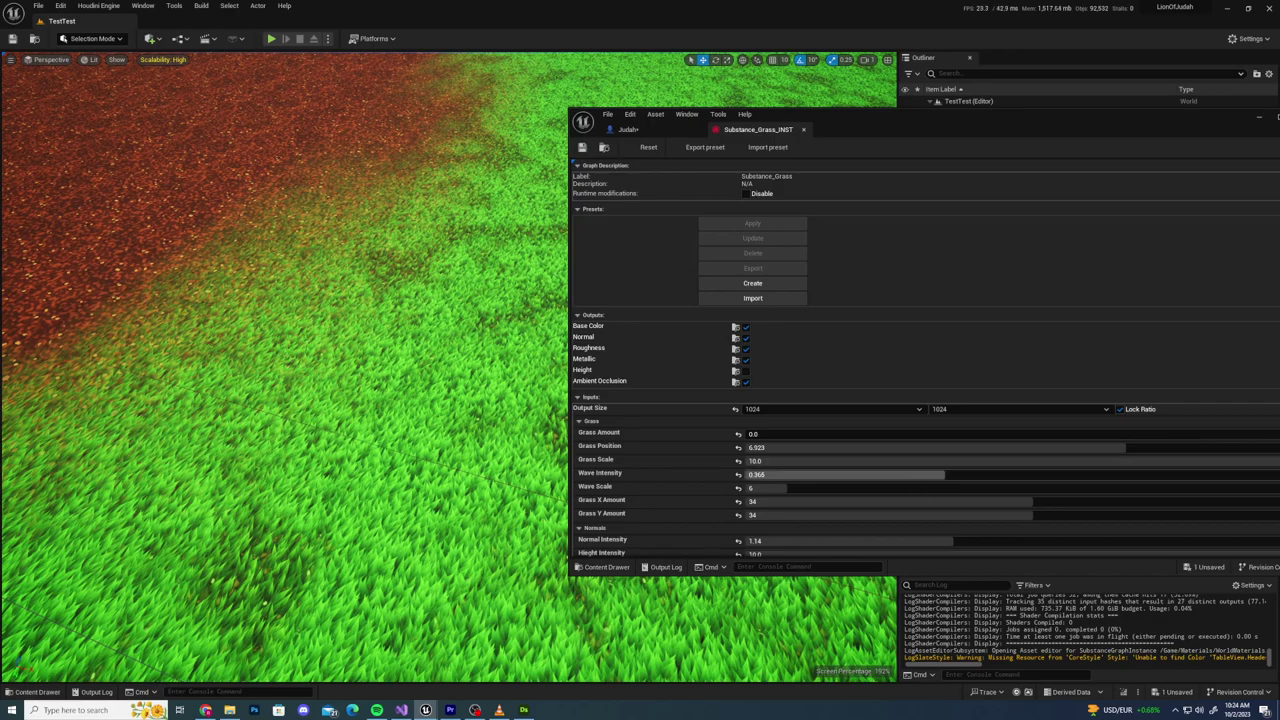
pyautogui.scroll(-2, 822, 392)
pyautogui.scroll(-1, 822, 398)
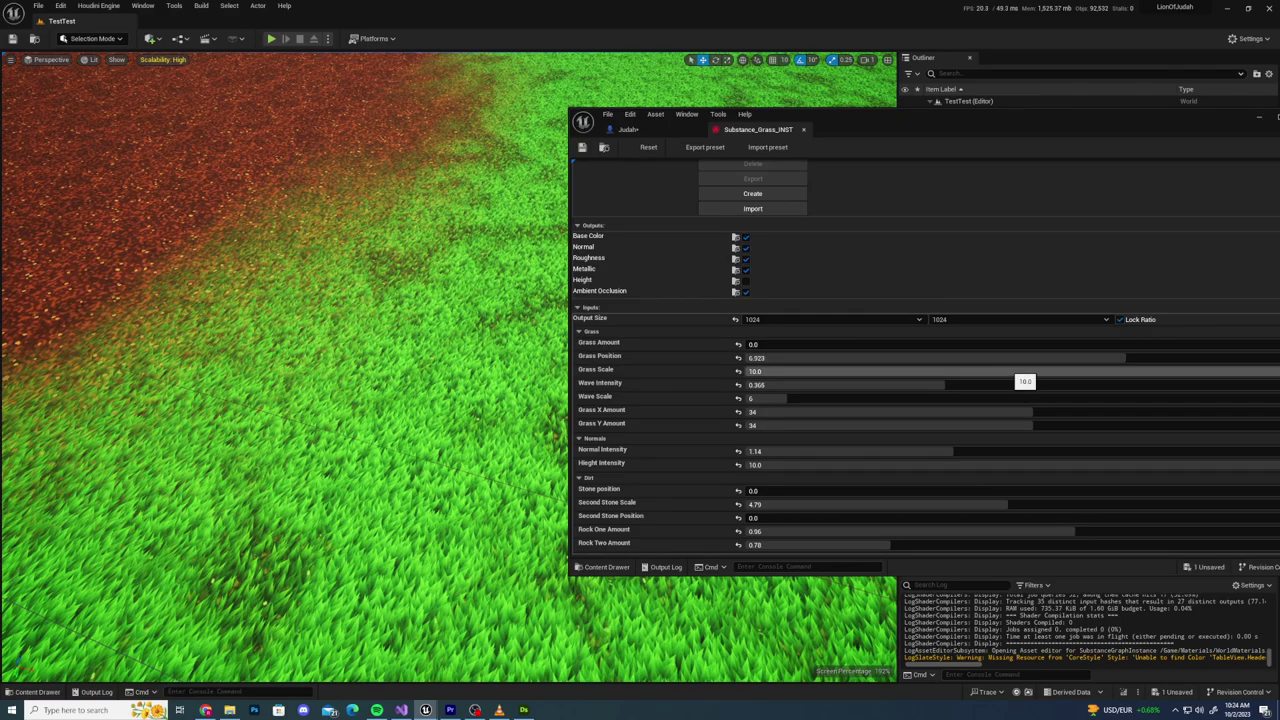
pyautogui.moveTo(1006, 371); pyautogui.dragTo(905, 371)
pyautogui.moveTo(1194, 371); pyautogui.dragTo(1278, 371)
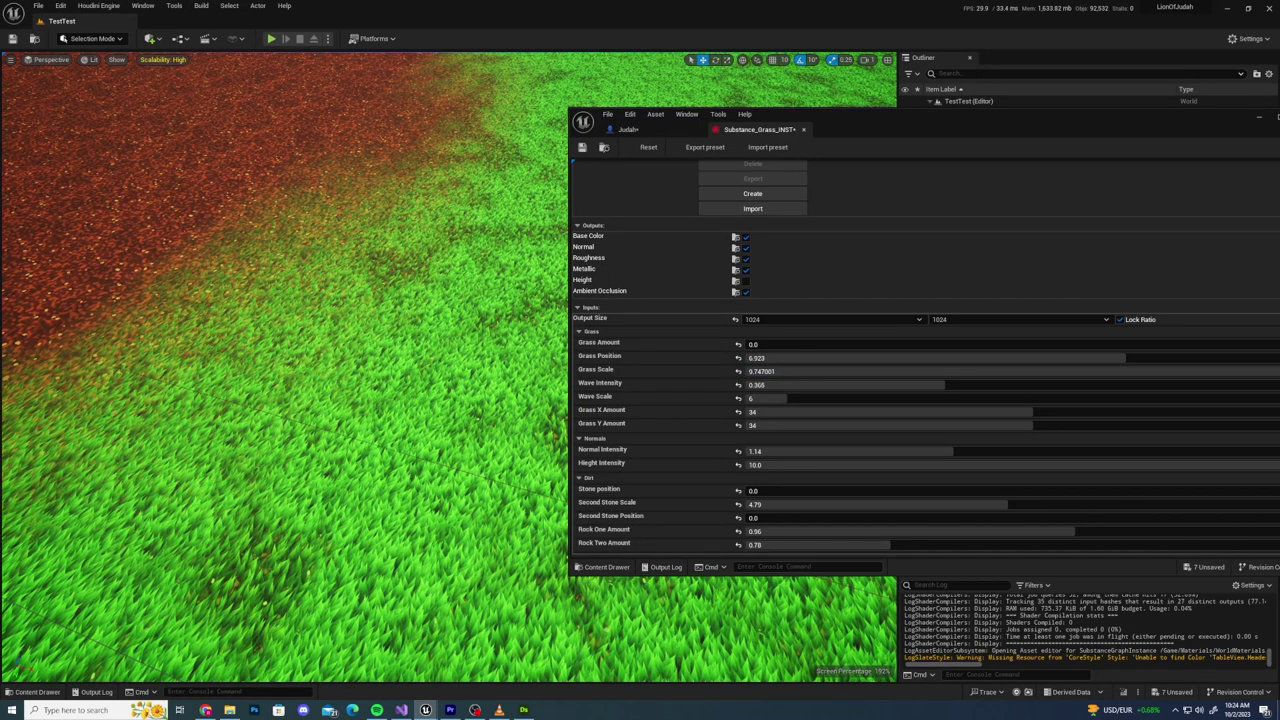
pyautogui.moveTo(916, 123); pyautogui.dragTo(859, 120)
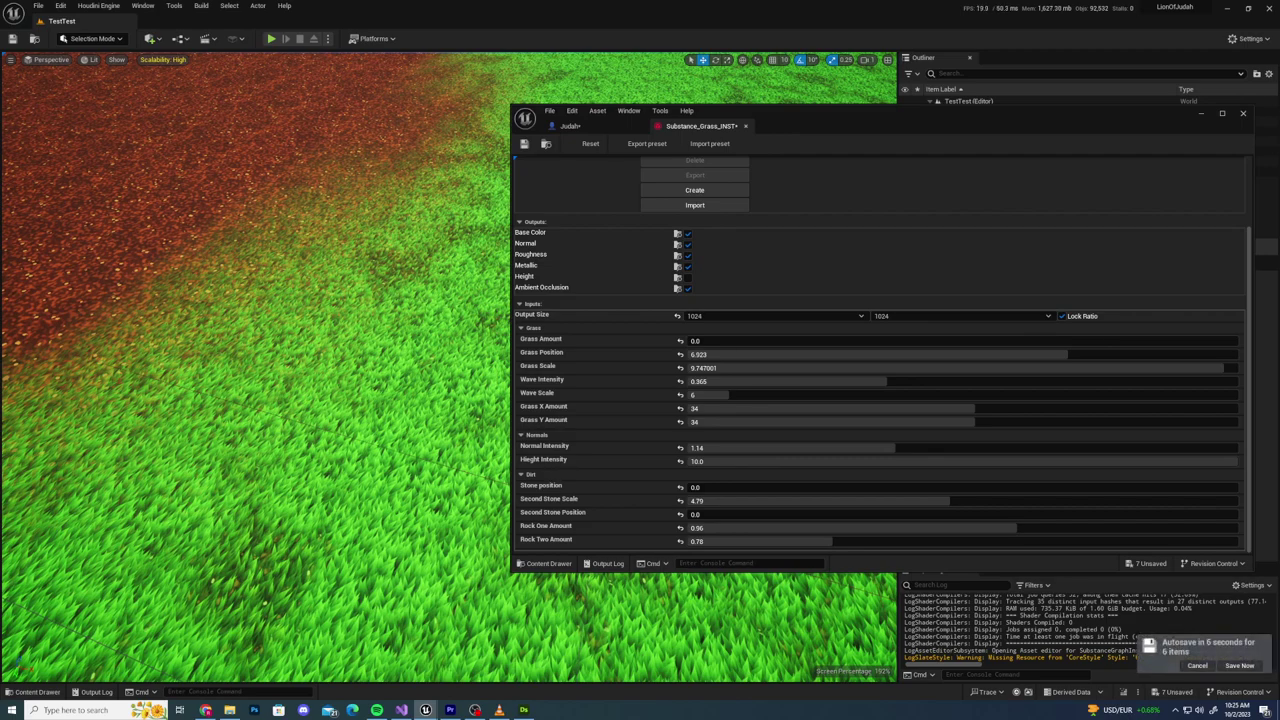
pyautogui.click(1201, 113)
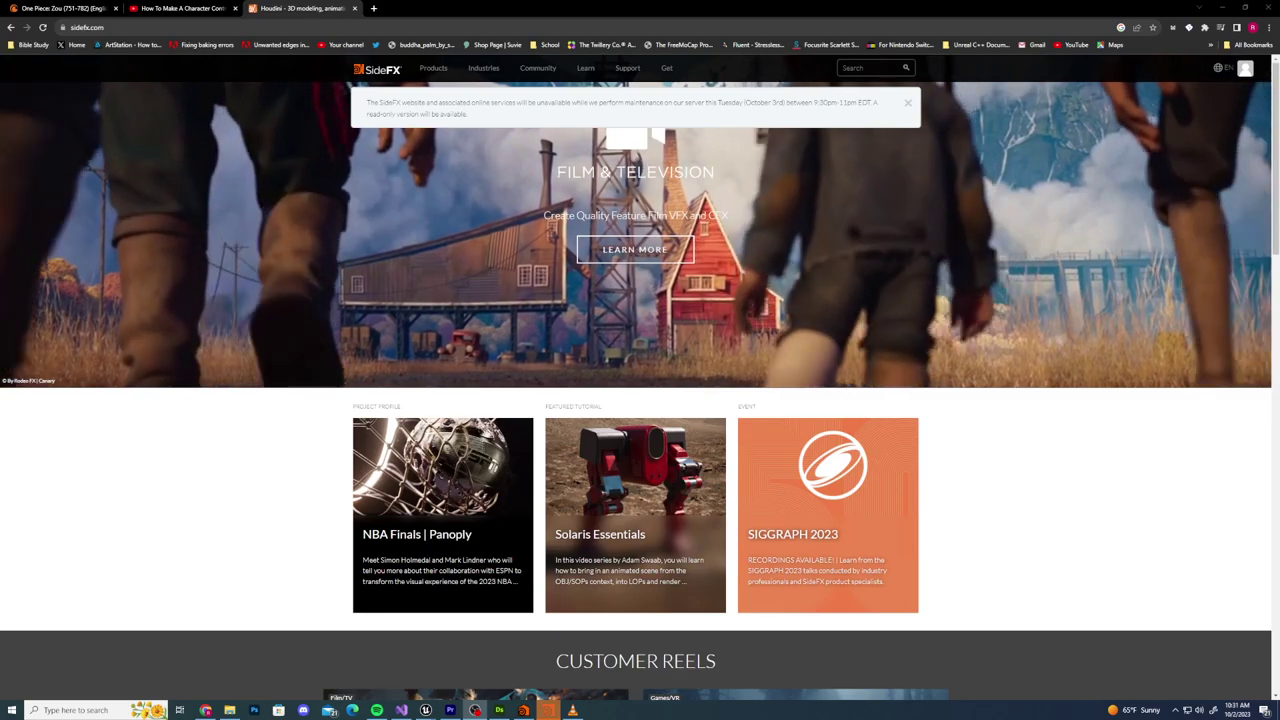
# - In the browser, look through the SideFX home page, including the customer reels, learning content and gallery
pyautogui.scroll(-1, 640, 400)
pyautogui.scroll(-4, 640, 400)
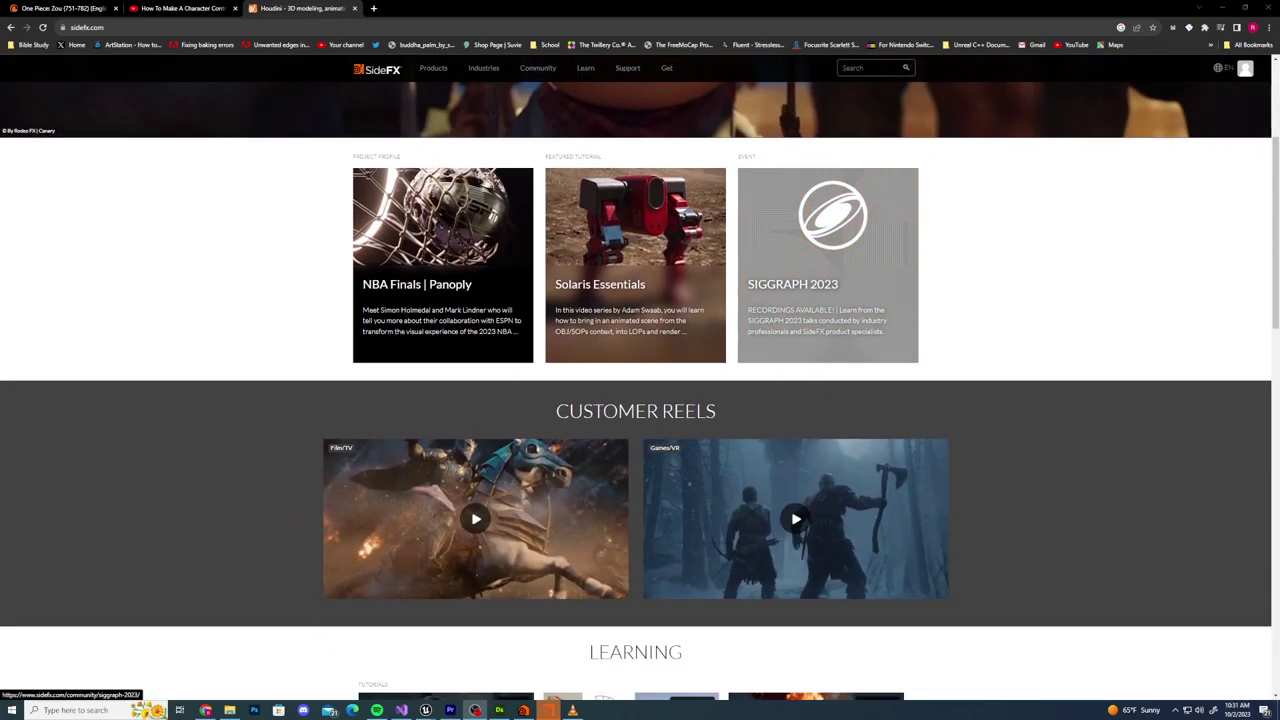
pyautogui.scroll(-2, 640, 400)
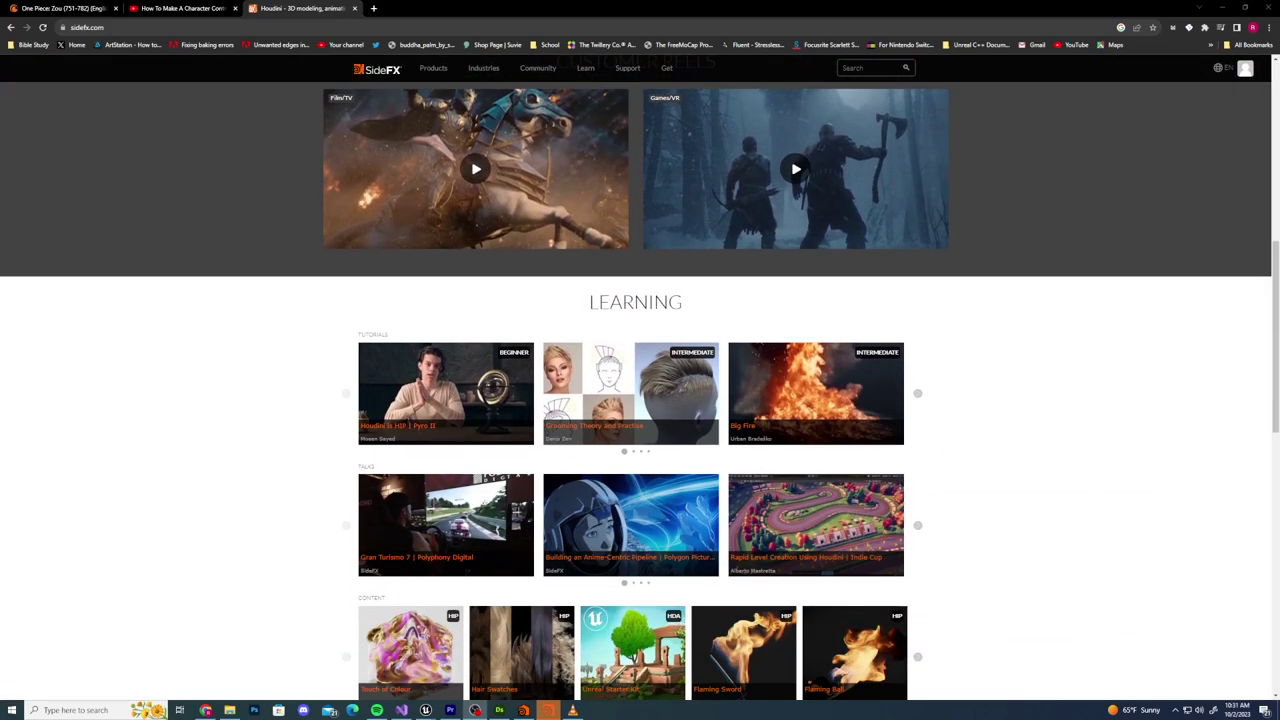
pyautogui.scroll(-2, 640, 400)
pyautogui.scroll(-4, 640, 400)
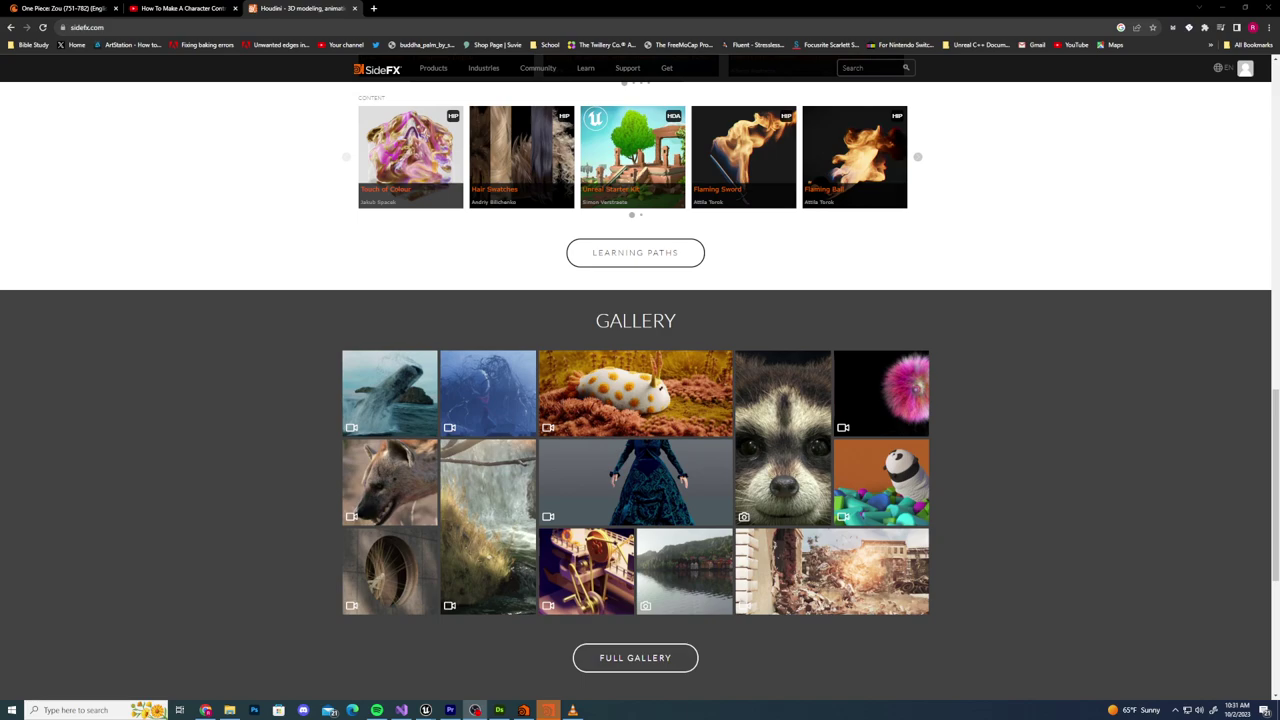
pyautogui.scroll(-5, 640, 400)
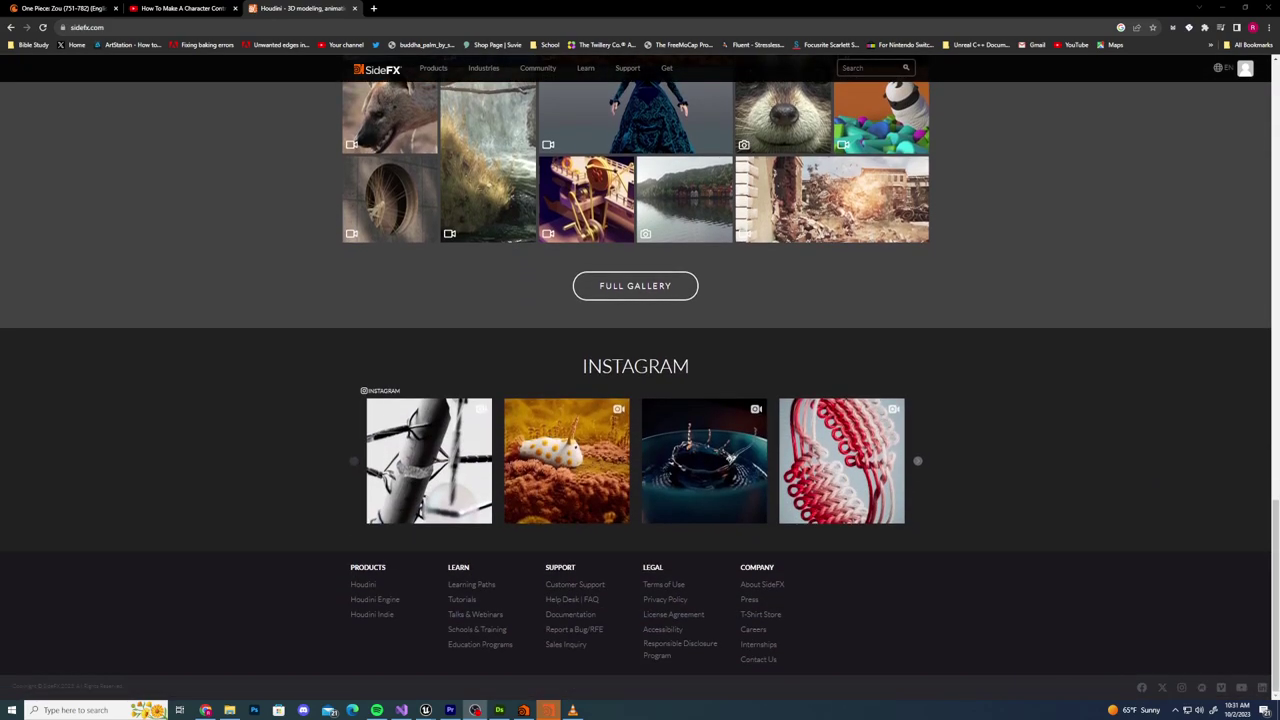
pyautogui.scroll(10, 640, 400)
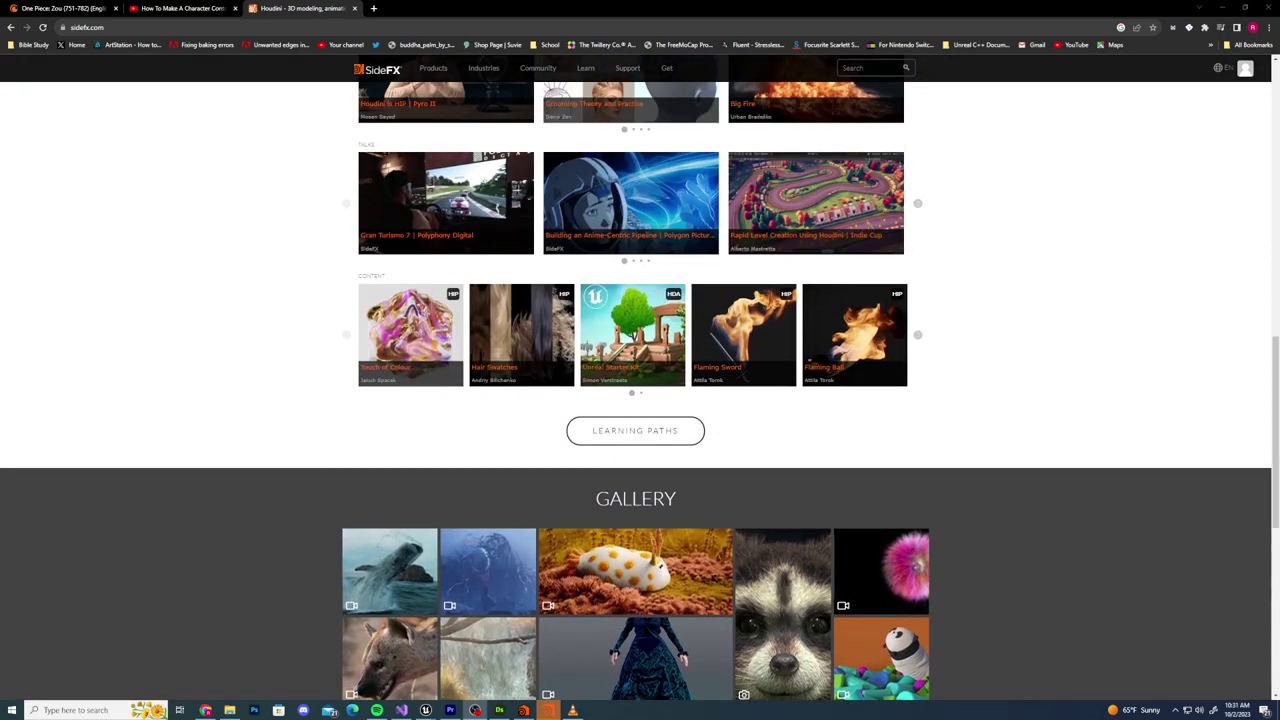
pyautogui.scroll(5, 640, 400)
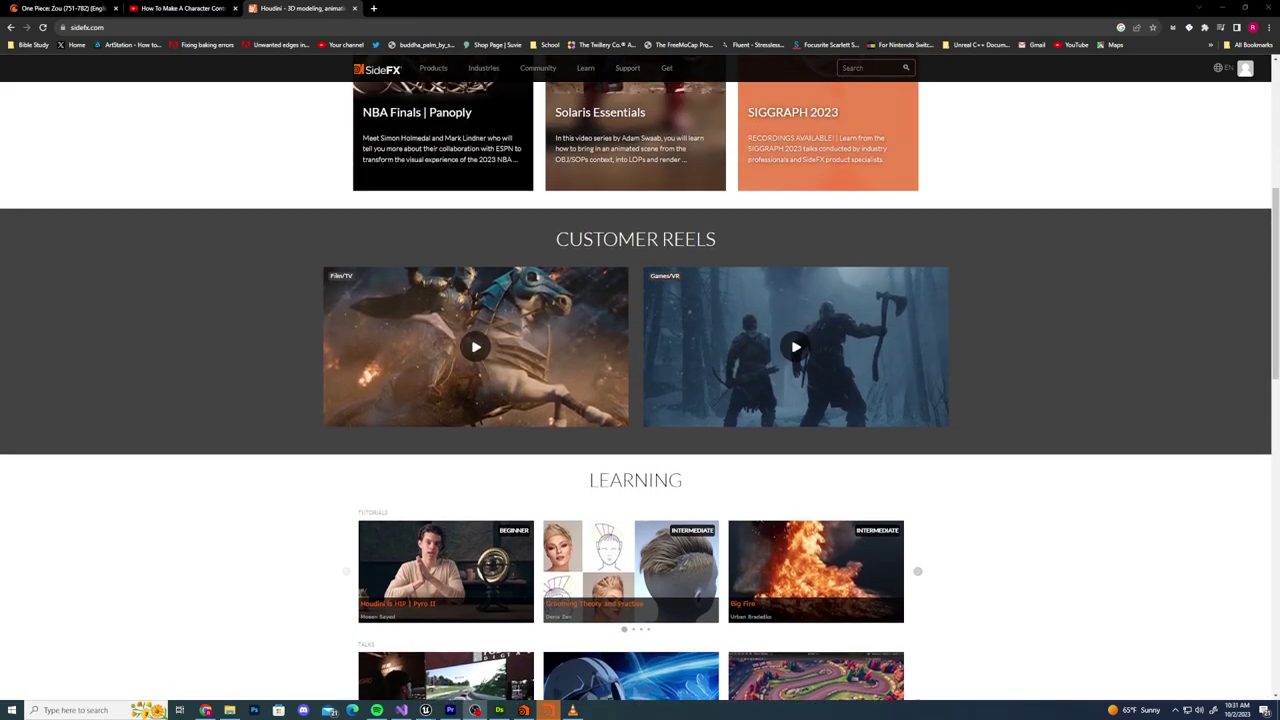
pyautogui.scroll(2, 640, 400)
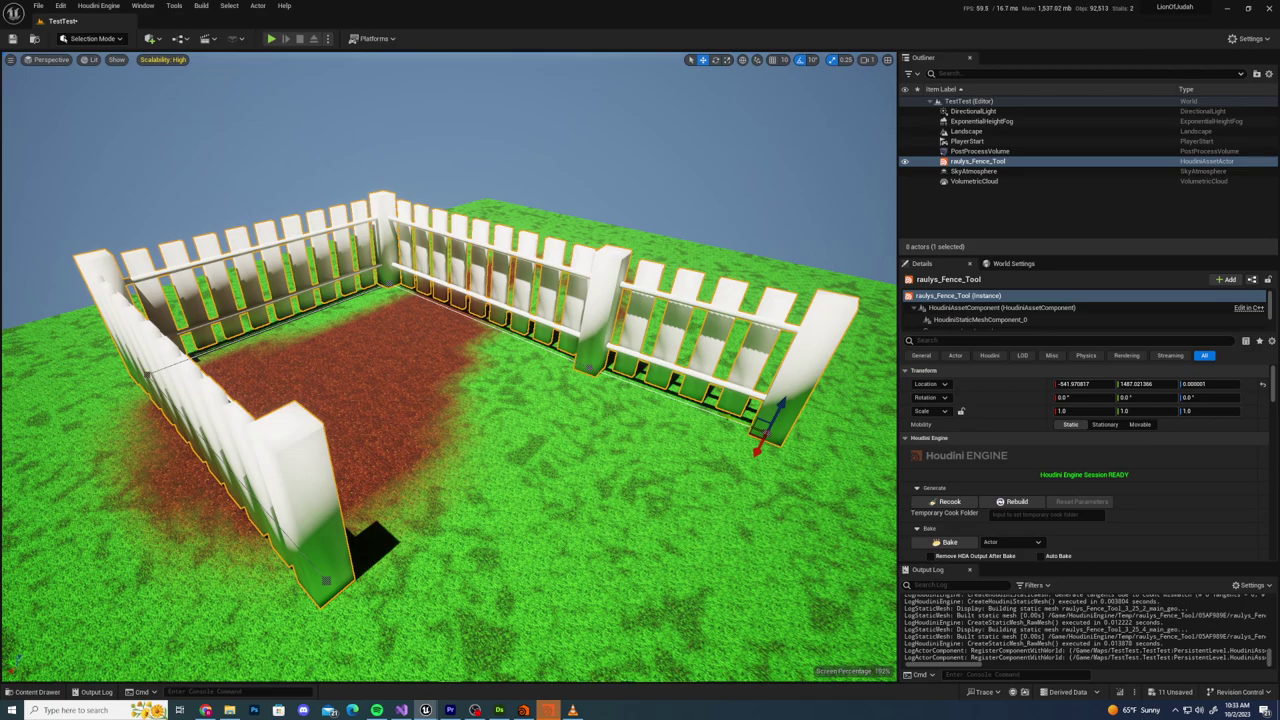
# - In Unreal Editor, move the curve points at both open ends of the raulys_Fence_Tool fence outward to reshape it
pyautogui.moveTo(448, 366); pyautogui.dragTo(408, 414, button='right')
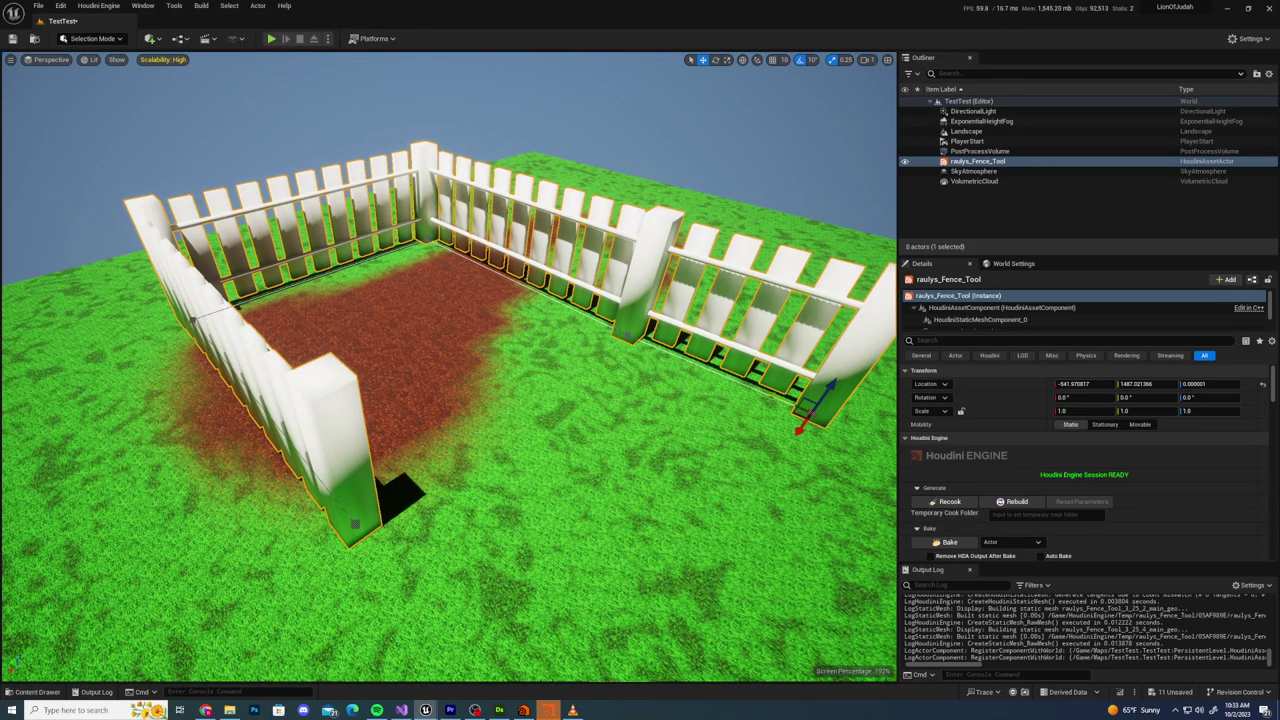
pyautogui.moveTo(448, 366); pyautogui.dragTo(440, 304, button='right')
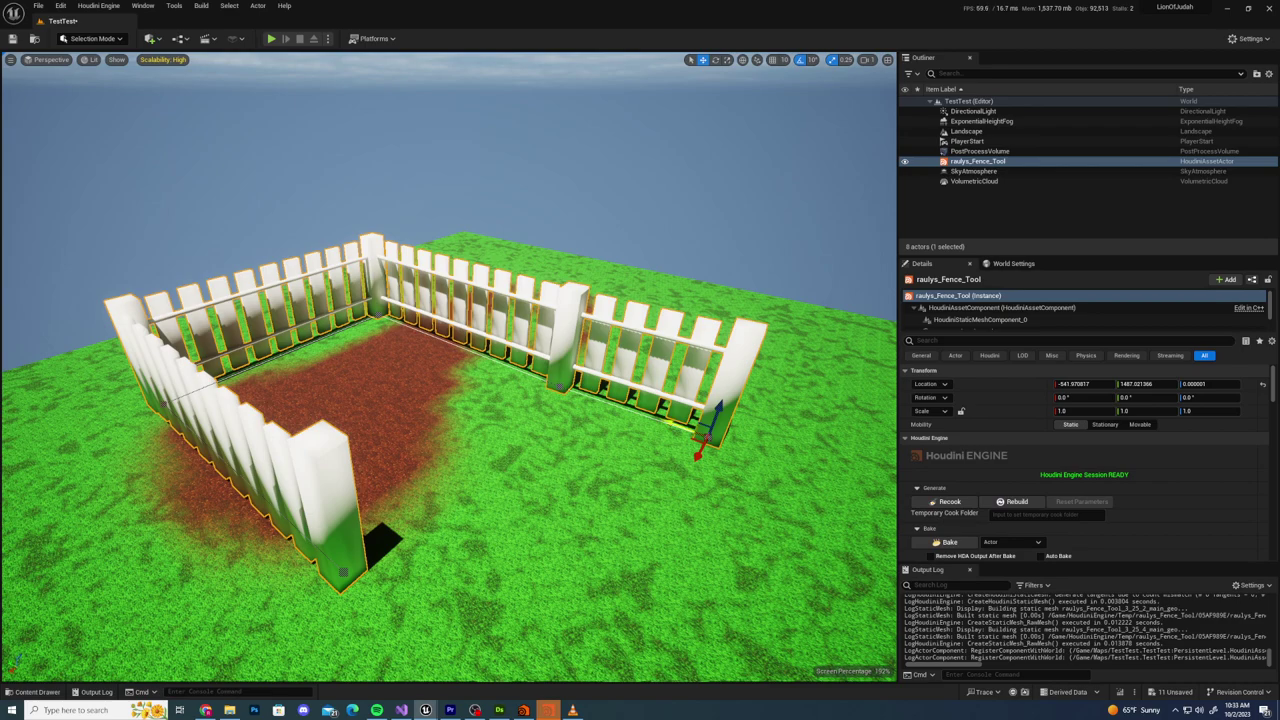
pyautogui.moveTo(672, 422); pyautogui.dragTo(735, 447)
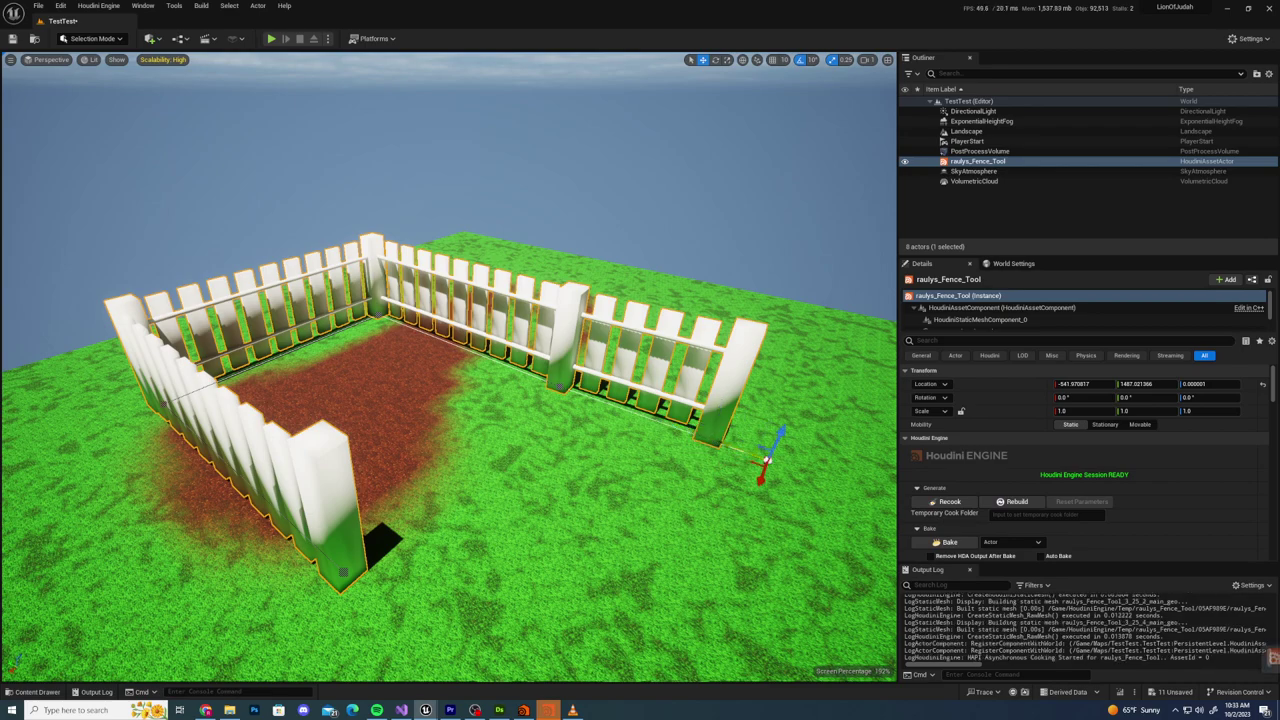
pyautogui.click(343, 572)
pyautogui.moveTo(322, 592); pyautogui.dragTo(194, 706)
pyautogui.moveTo(449, 366); pyautogui.dragTo(361, 449, button='right')
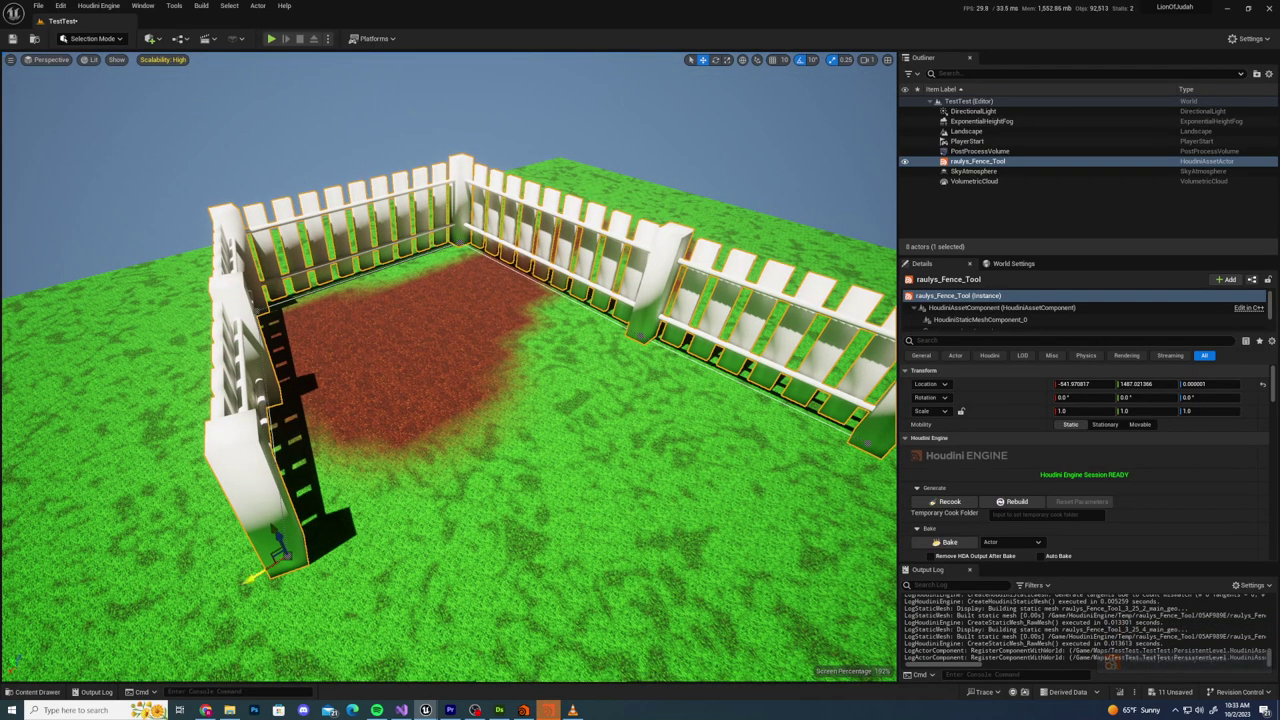
# - Pull the end point of the fence's long side farther away from the dirt patch to lengthen that side
pyautogui.moveTo(449, 366); pyautogui.dragTo(520, 342, button='right')
pyautogui.click(813, 418)
pyautogui.moveTo(537, 402); pyautogui.dragTo(872, 459)
# - Add two curve points from the fence's extended end so it turns the corner and runs back toward the opposite open end
pyautogui.moveTo(449, 366); pyautogui.dragTo(564, 350, button='right')
pyautogui.keyDown('alt'); pyautogui.moveTo(650, 398); pyautogui.dragTo(773, 520); pyautogui.keyUp('alt')
pyautogui.moveTo(773, 520); pyautogui.dragTo(860, 640, button='right')
pyautogui.keyDown('alt'); pyautogui.moveTo(690, 400); pyautogui.dragTo(460, 550); pyautogui.keyUp('alt')
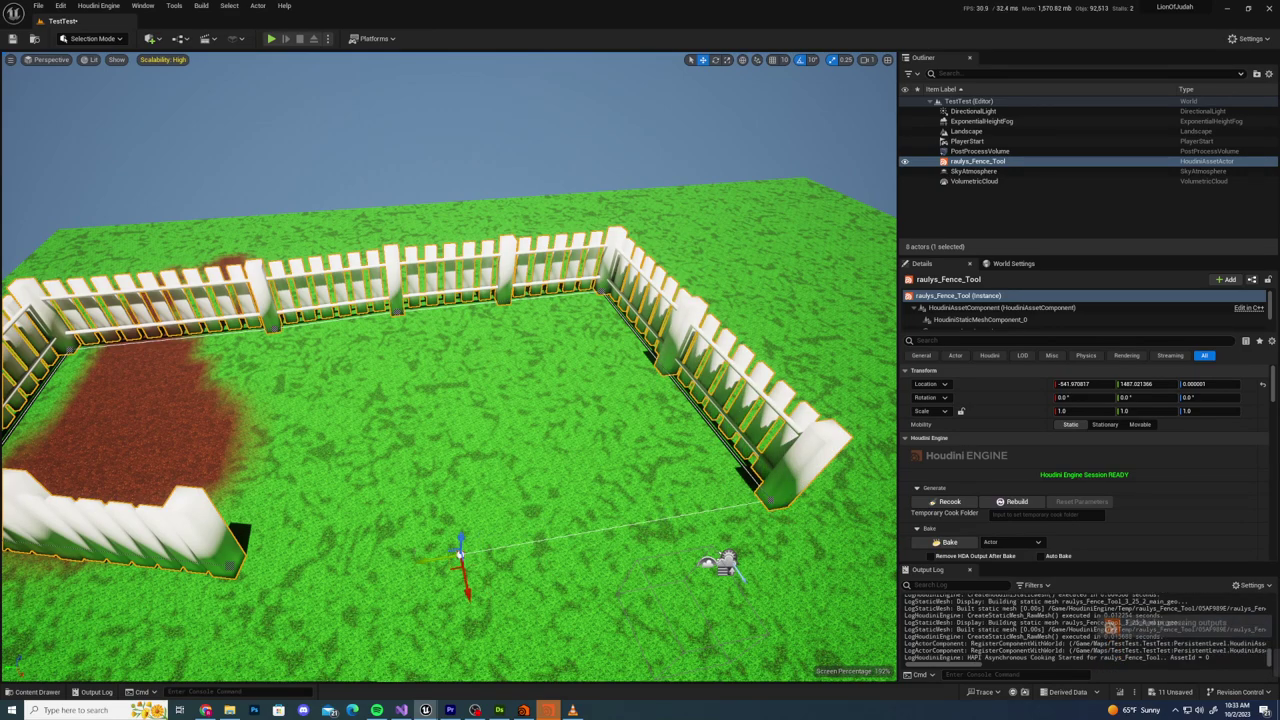
pyautogui.moveTo(460, 553); pyautogui.dragTo(475, 590, button='right')
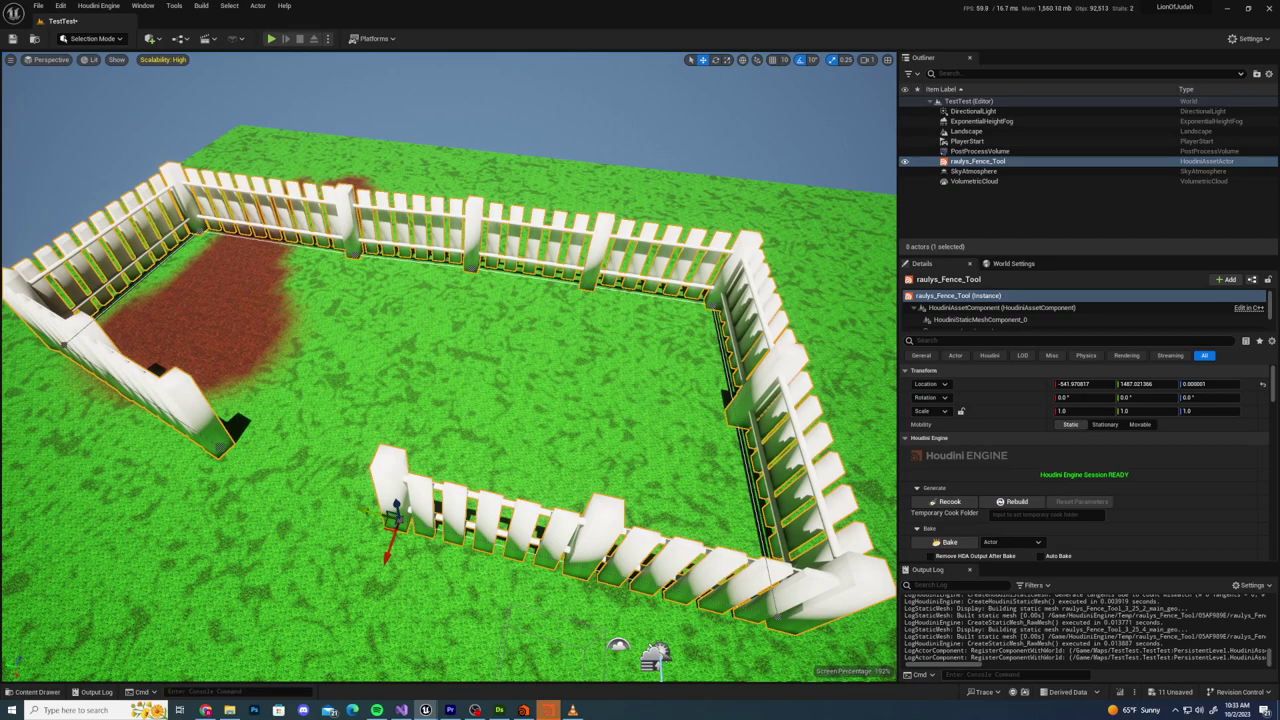
pyautogui.moveTo(448, 366); pyautogui.dragTo(270, 350, button='right')
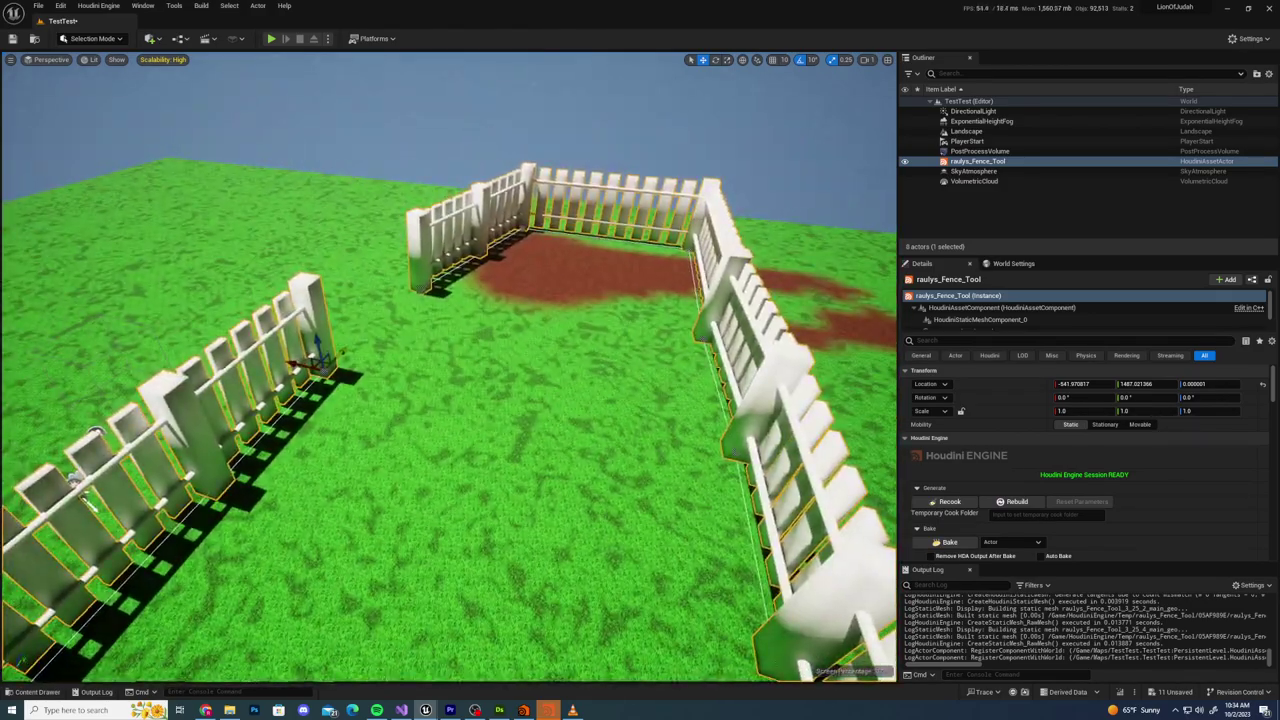